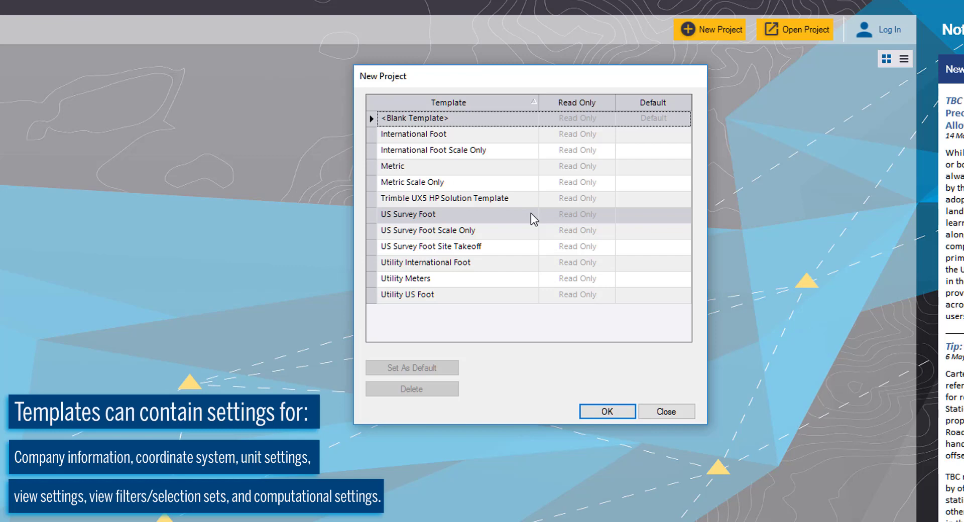
Step: Create a new project from the US Survey Foot template
click(531, 213)
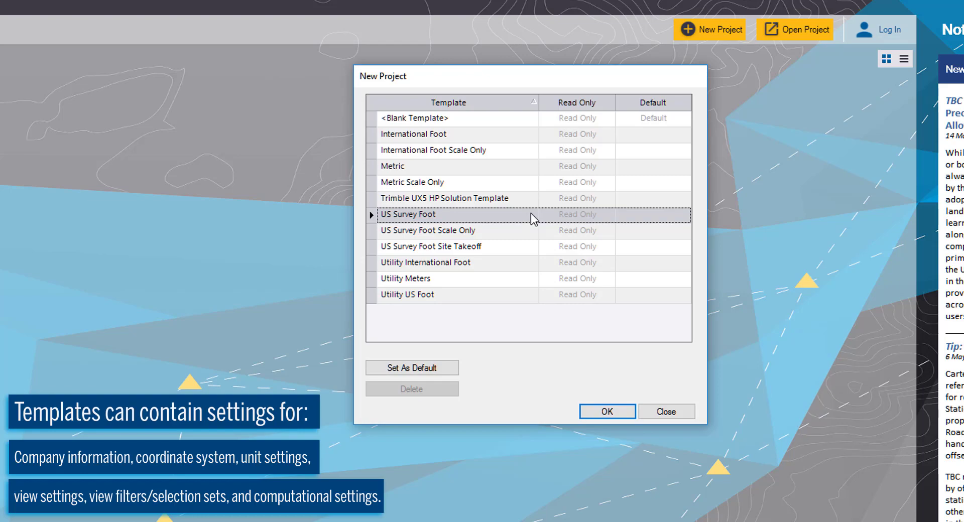
click(622, 410)
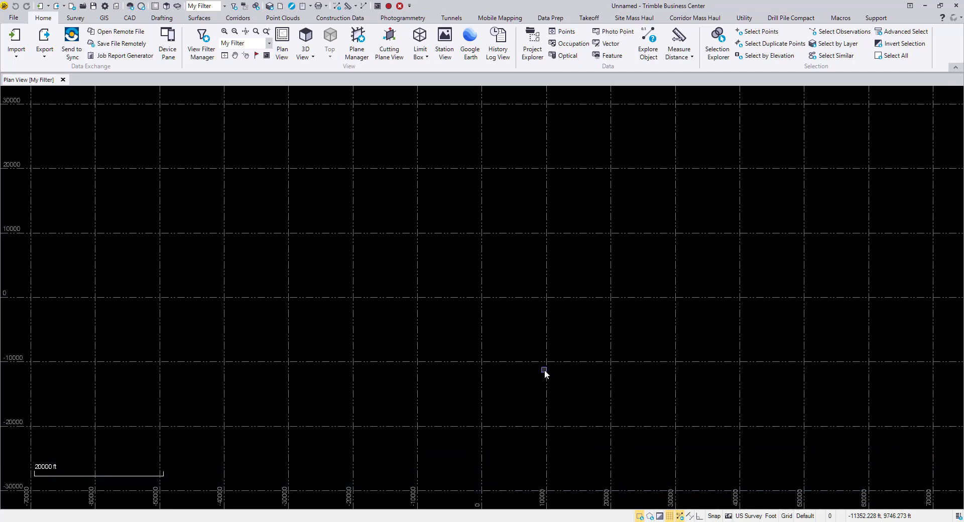
Step: Import filloop.jxl from the Getting Started folder in File Explorer into the project's plan view
click(288, 521)
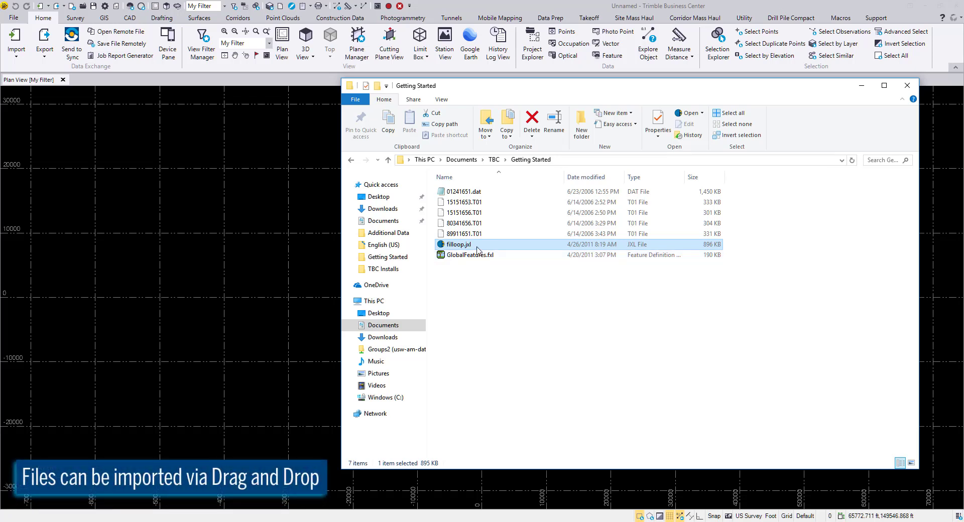
drag(478, 250, 312, 209)
drag(248, 257, 248, 257)
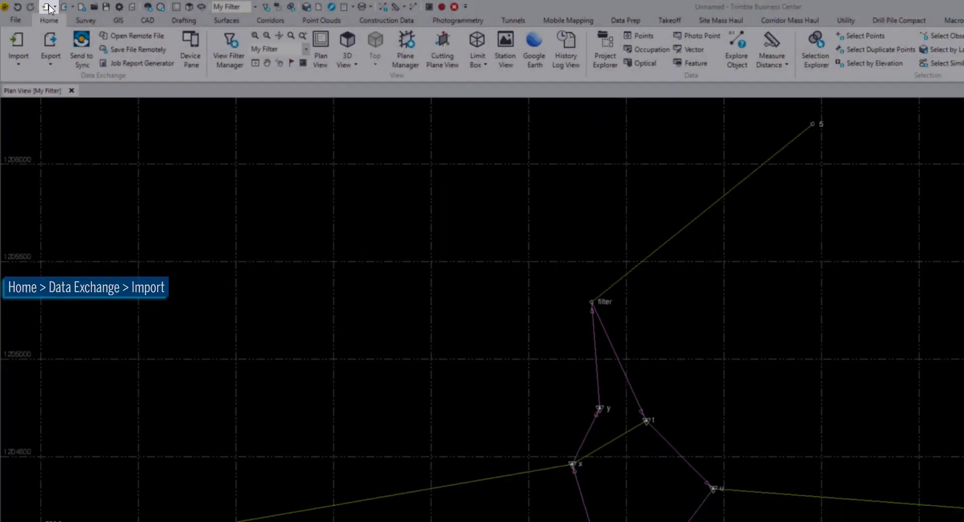
Step: Start an import with Documents\TBC\Getting Started as the import folder
click(42, 7)
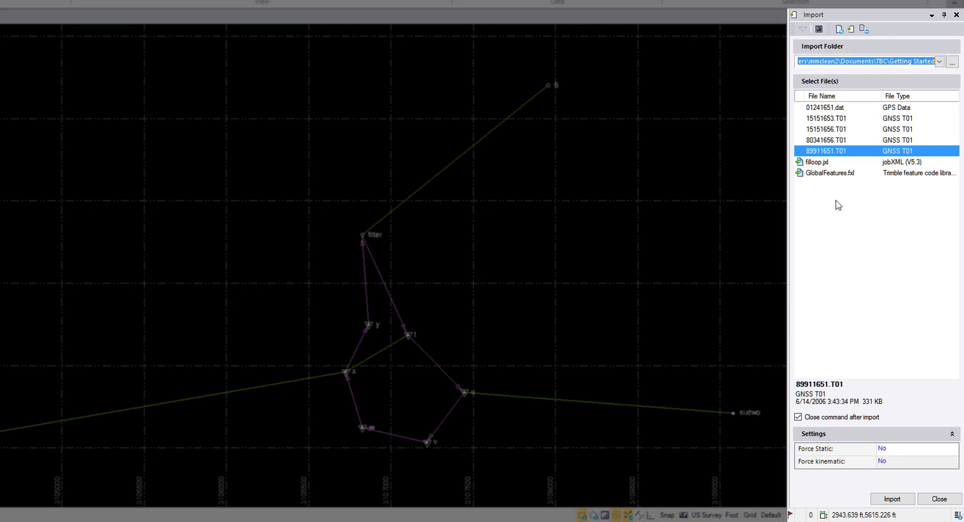
click(952, 62)
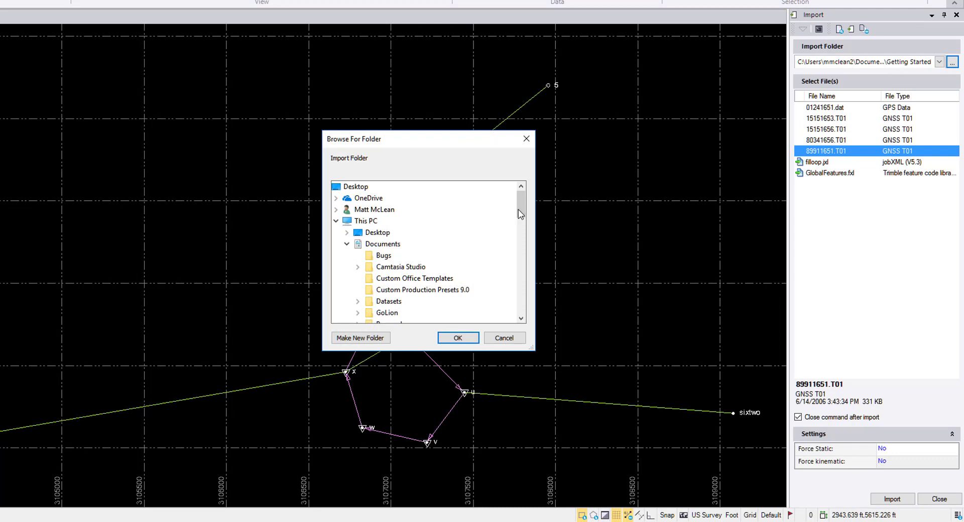
drag(521, 214, 521, 252)
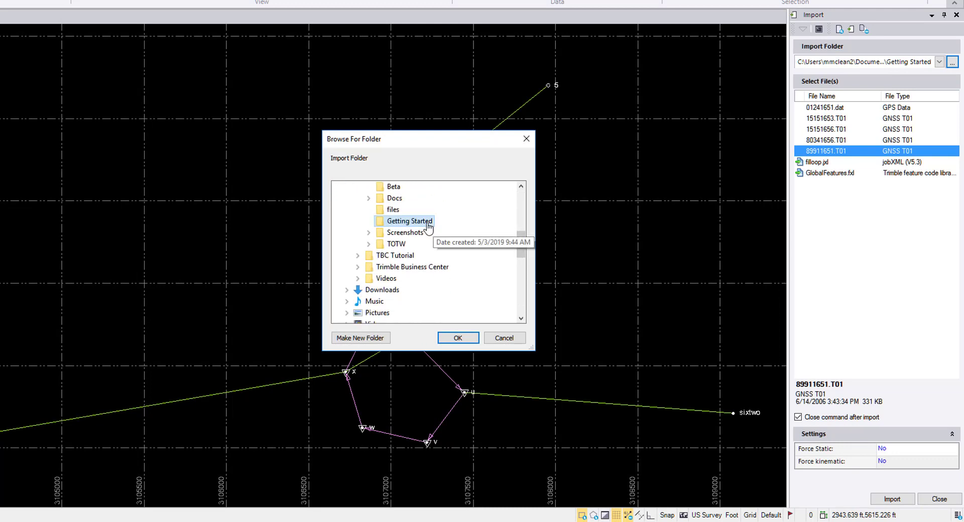
click(457, 338)
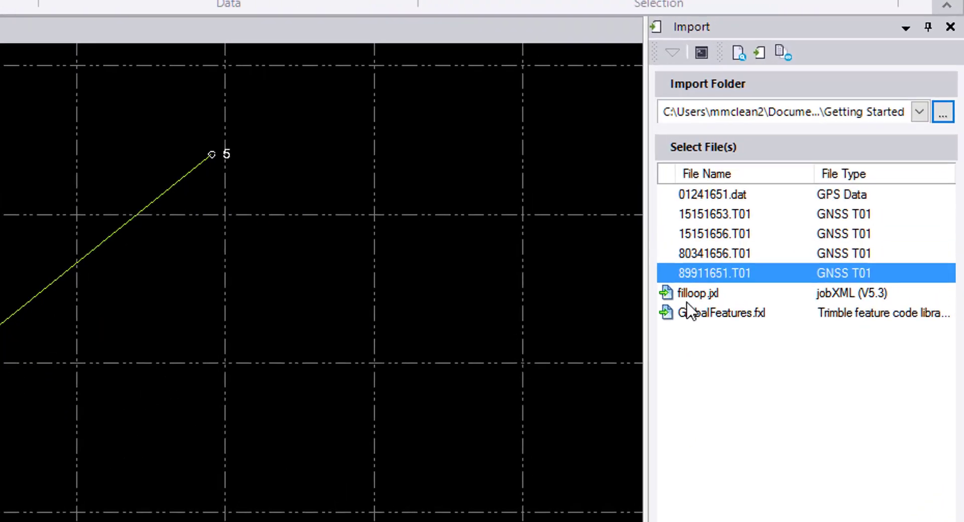
Step: Import the GNSS files 01241651.dat, 15151653.T01, 15151656.T01, 80341656.T01 and 89911651.T01, accepting the receiver raw data check-in as listed
click(653, 306)
click(669, 325)
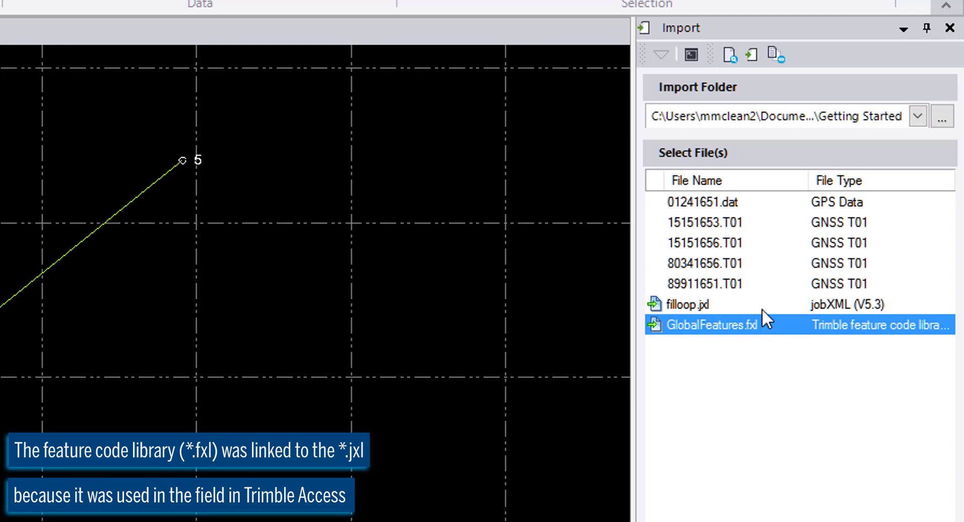
click(733, 284)
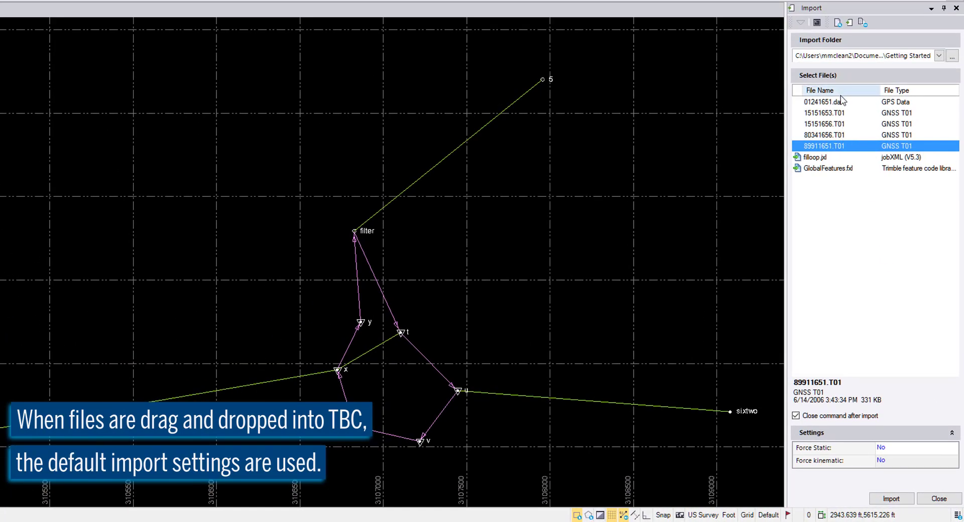
shift+click(842, 103)
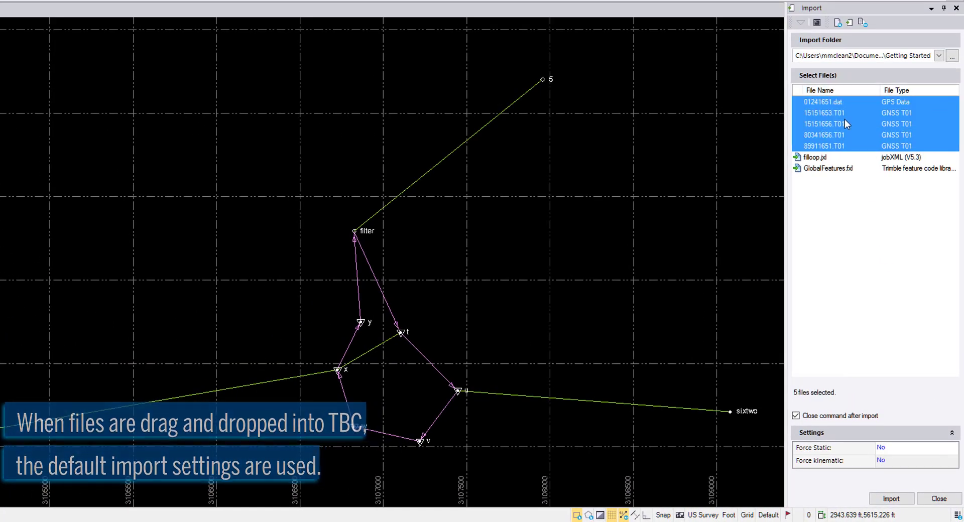
click(885, 500)
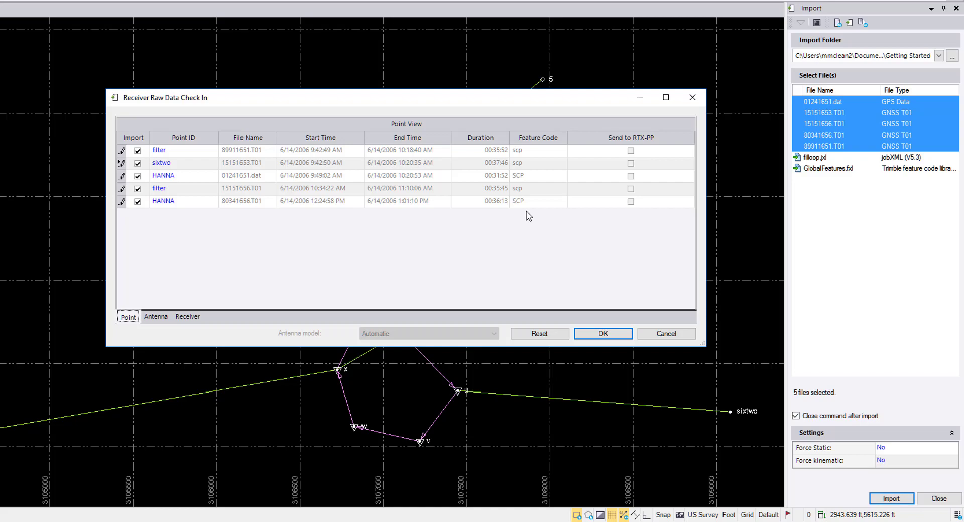
click(596, 336)
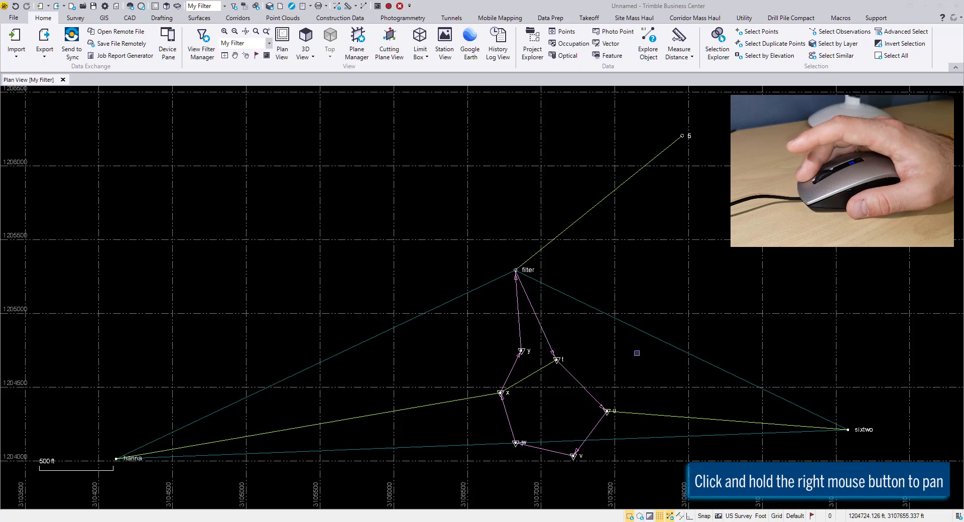
Step: Examine the imported survey network in the plan view, panning it and zooming in and out around different spots
right_drag(636, 354, 615, 349)
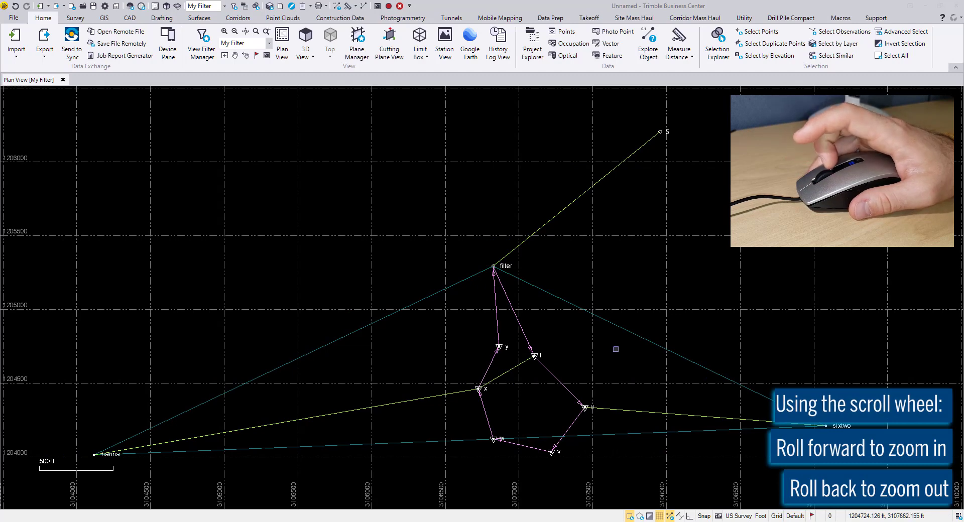
scroll(616, 349, up, 5)
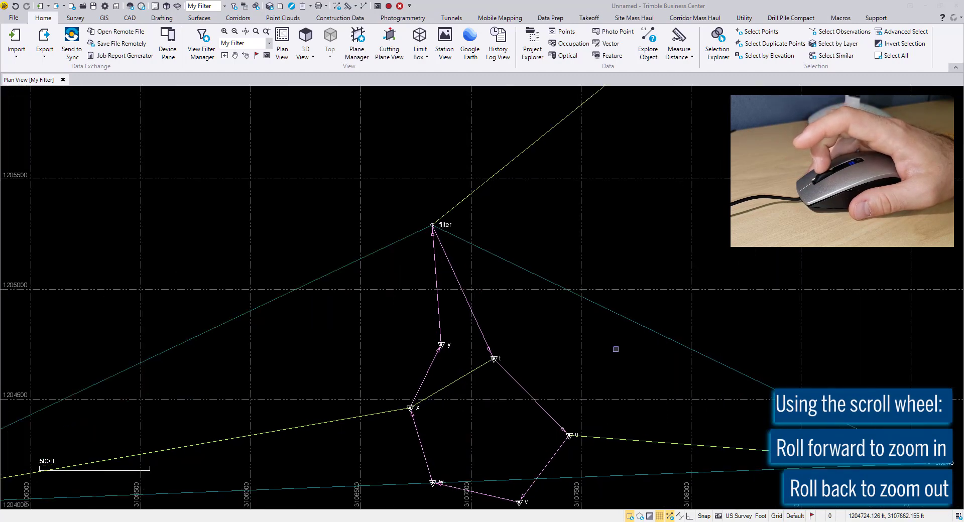
scroll(616, 350, down, 6)
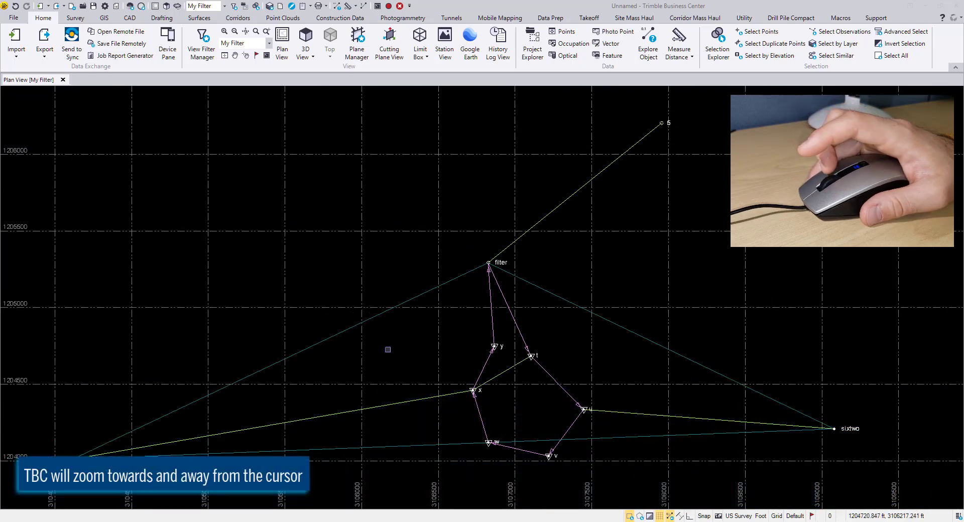
scroll(207, 349, up, 5)
scroll(207, 353, down, 5)
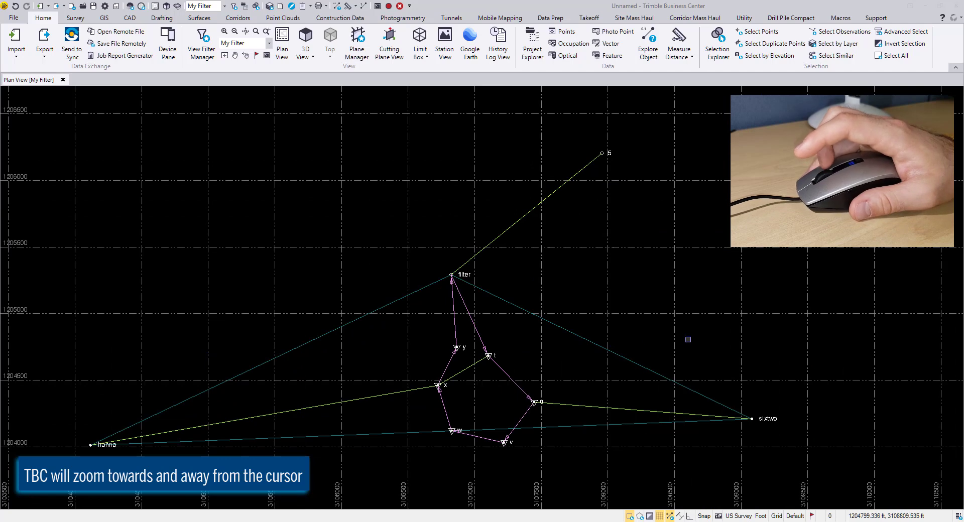
scroll(687, 339, up, 3)
scroll(687, 340, down, 3)
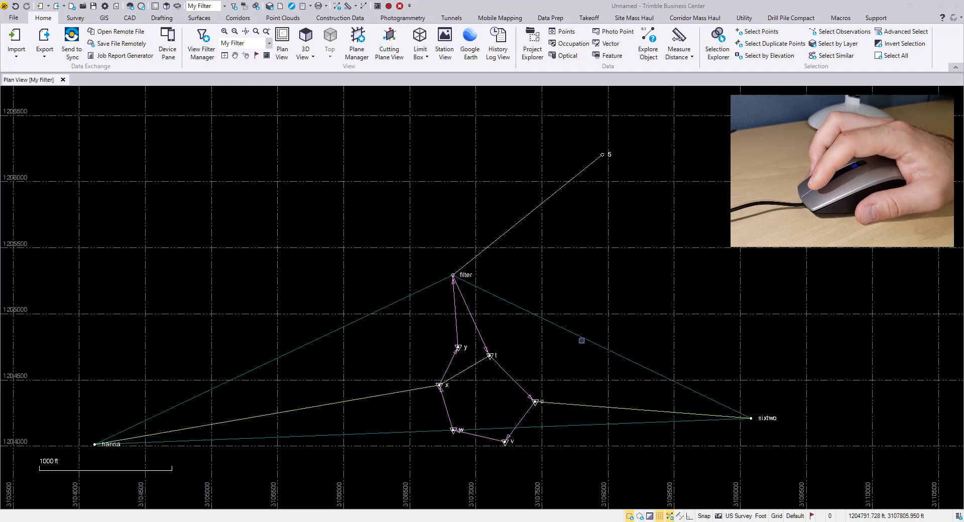
Step: Select and deselect the vector between points filter and sixtwo, and look over the commands available for it
click(583, 340)
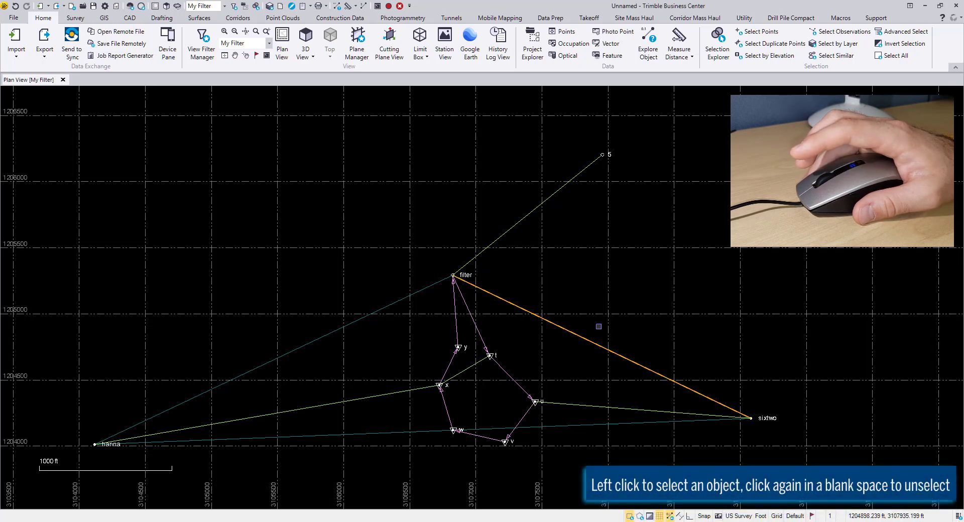
click(601, 320)
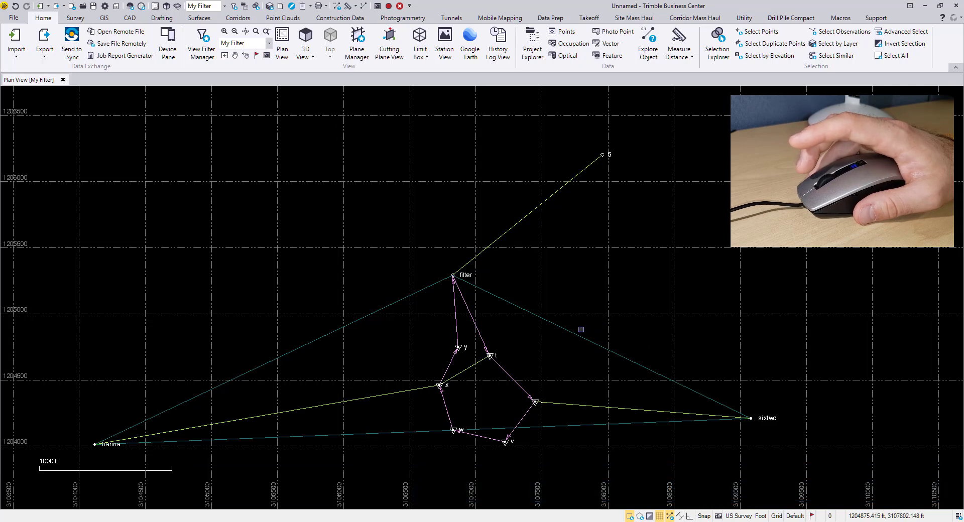
right_click(577, 334)
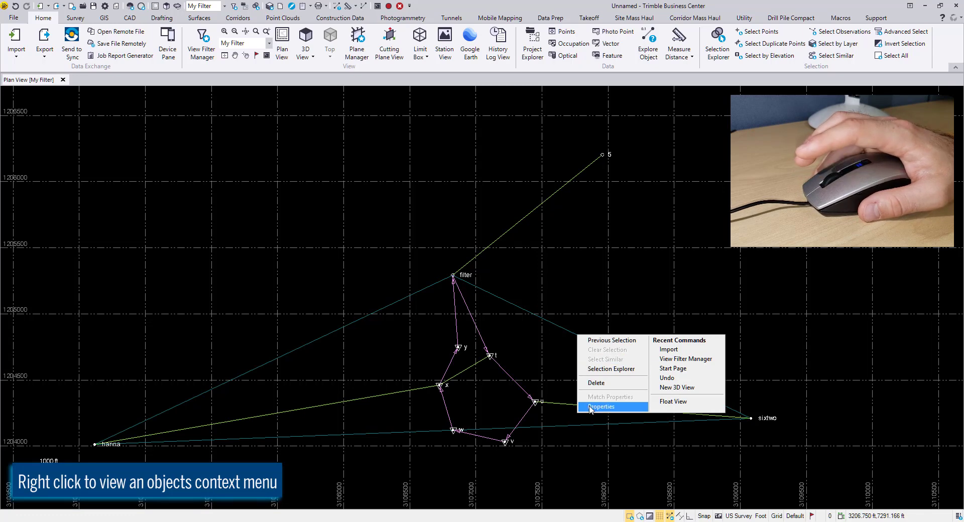
click(586, 305)
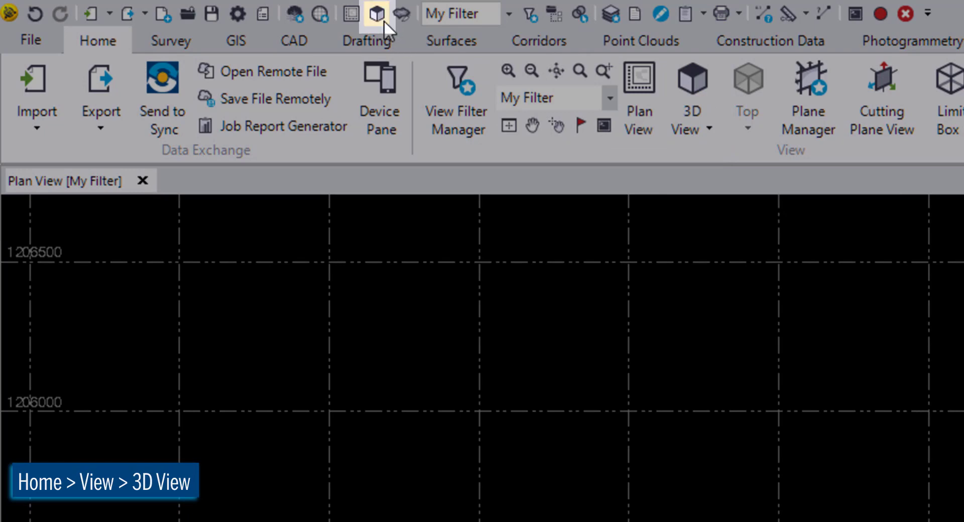
Step: Open a 3D view of the project and orbit the survey network to inspect it from an oblique angle
click(377, 14)
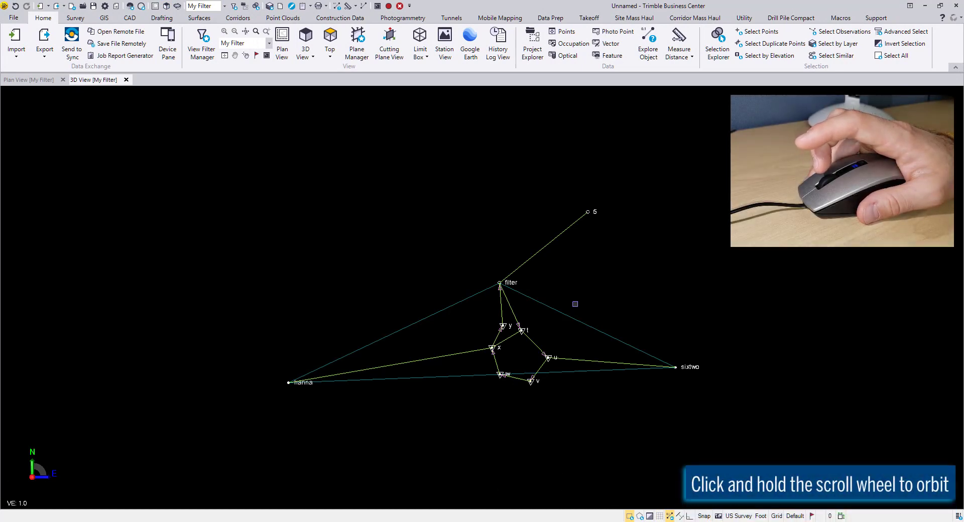
middle_drag(575, 304, 501, 307)
middle_drag(502, 308, 477, 245)
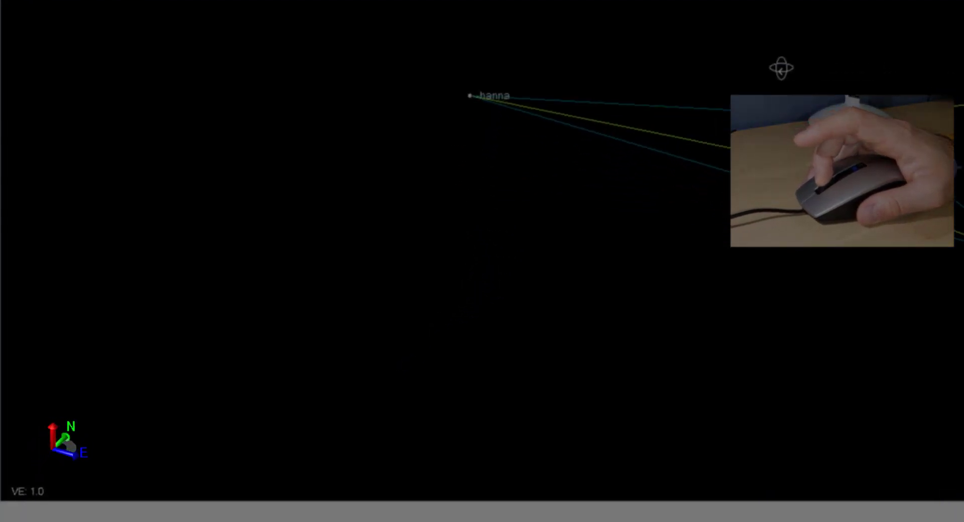
mouse_move(781, 68)
middle_down()
mouse_move(667, 66)
mouse_move(895, 77)
mouse_move(898, 61)
mouse_move(814, 41)
mouse_move(809, 71)
mouse_move(860, 93)
mouse_move(844, 166)
mouse_move(924, 168)
mouse_move(843, 166)
mouse_move(844, 119)
mouse_move(835, 120)
middle_up()
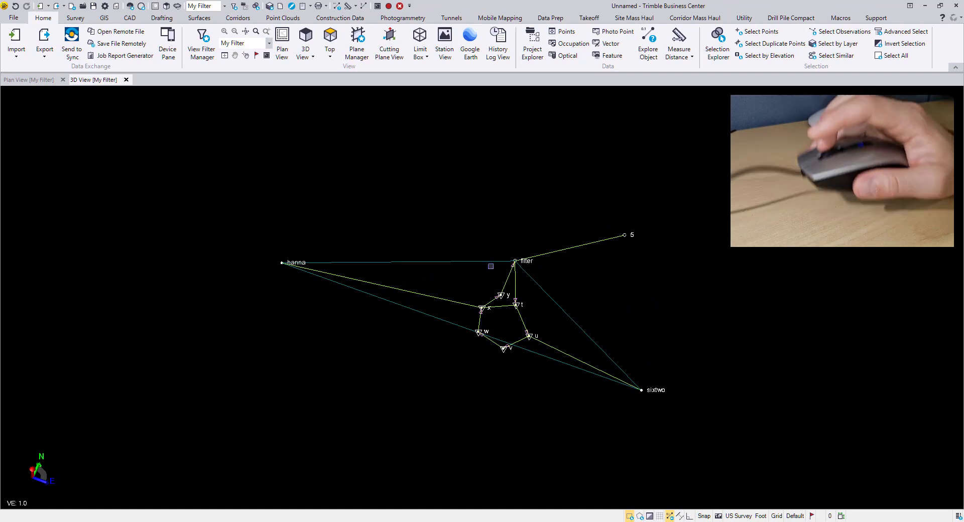
Step: Return to the plan view and display the View Filter Manager and Project Explorer beside it
click(28, 80)
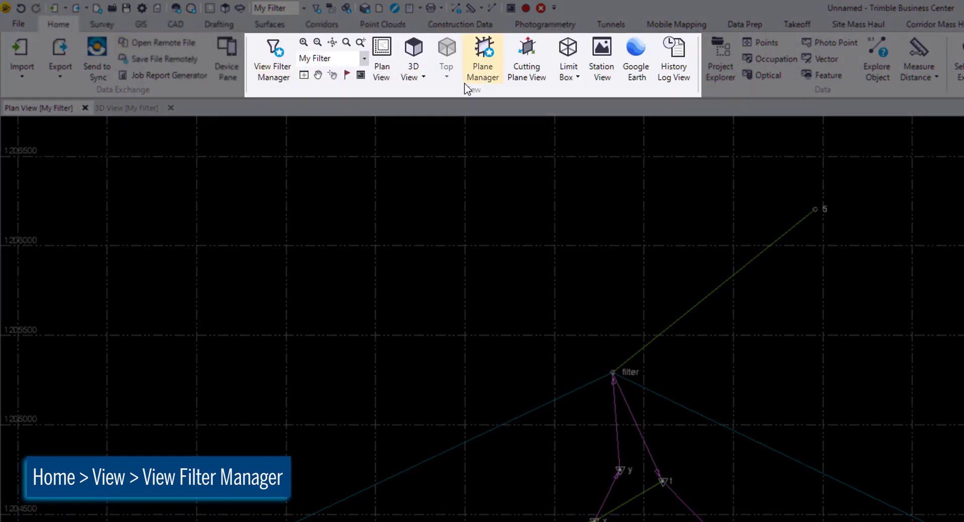
click(275, 64)
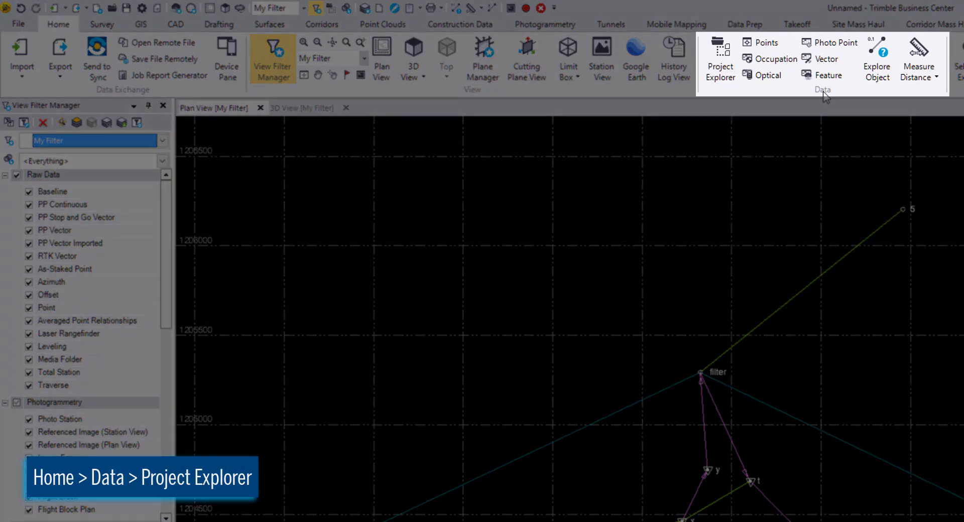
click(716, 62)
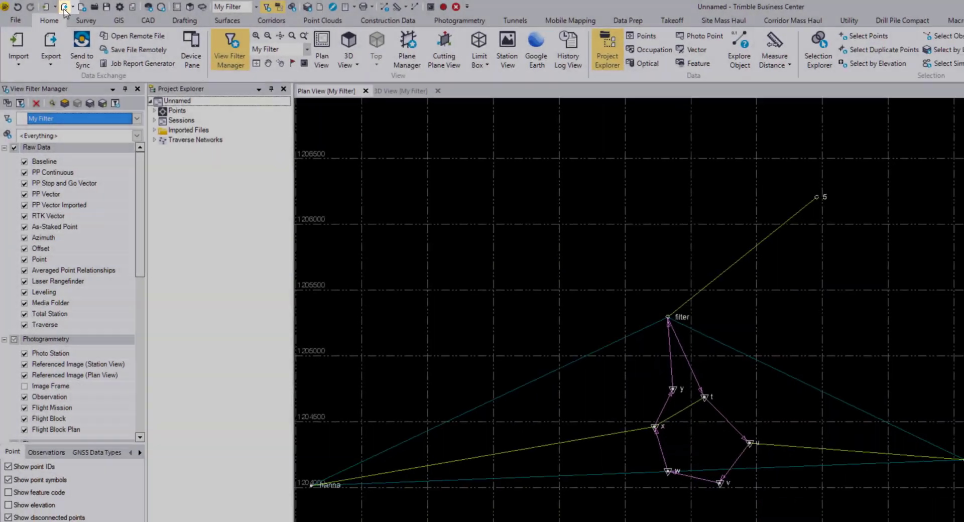
Step: Start an export in the custom P,E,N,elev,Code format and activate its data selection
click(64, 8)
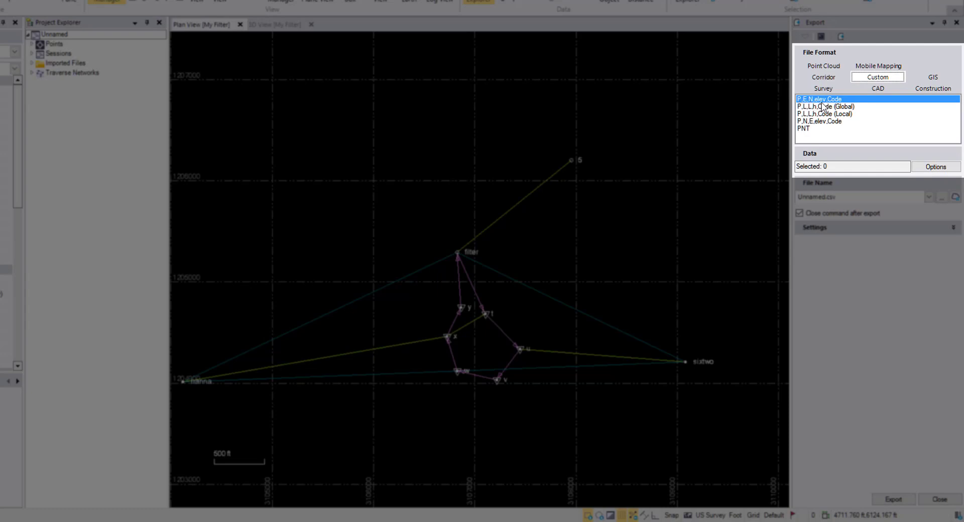
click(868, 164)
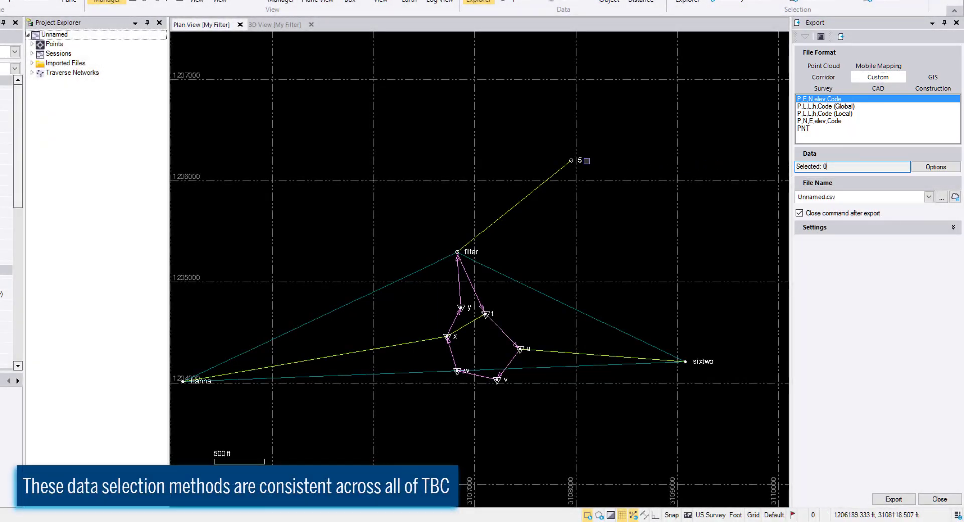
Step: Try picking points 5, filter and sixtwo individually and box-selecting the points except hanna, and clear the export selection
click(580, 160)
click(476, 254)
click(484, 172)
drag(429, 127, 741, 398)
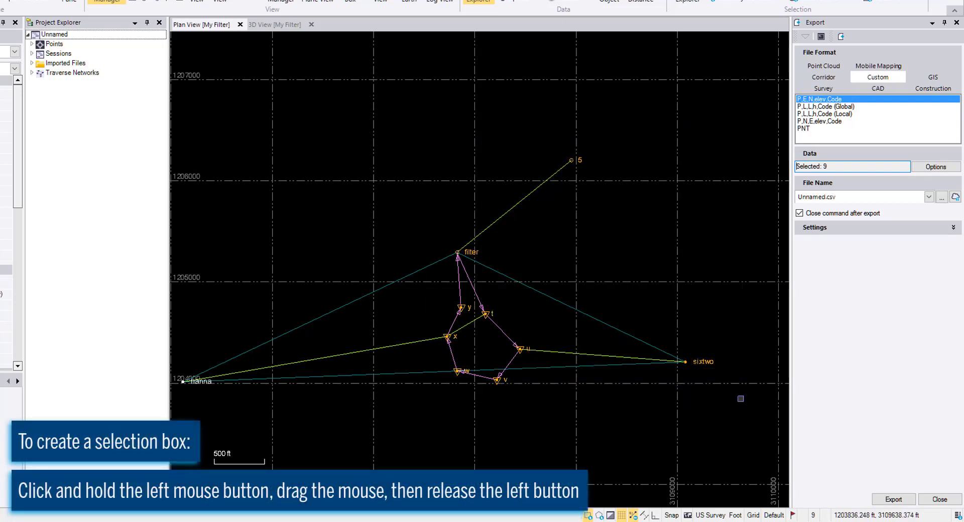
click(705, 313)
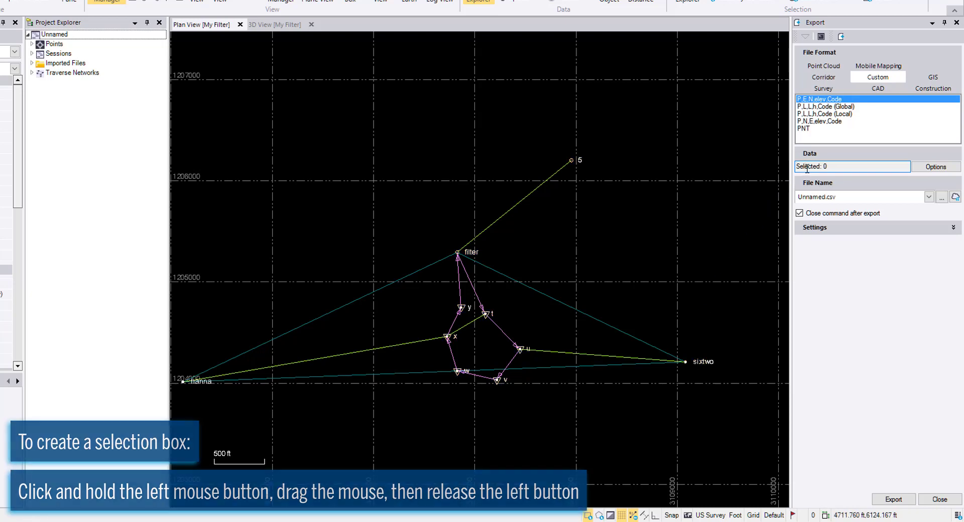
Step: Select all points for the export and export them as Getting Started.csv in the TBC Getting Started folder
key(ctrl+a)
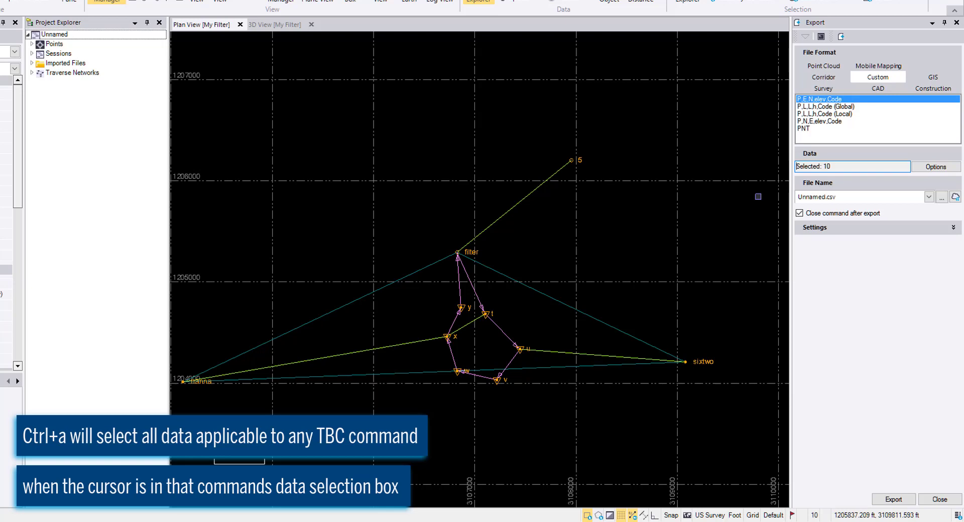
click(942, 197)
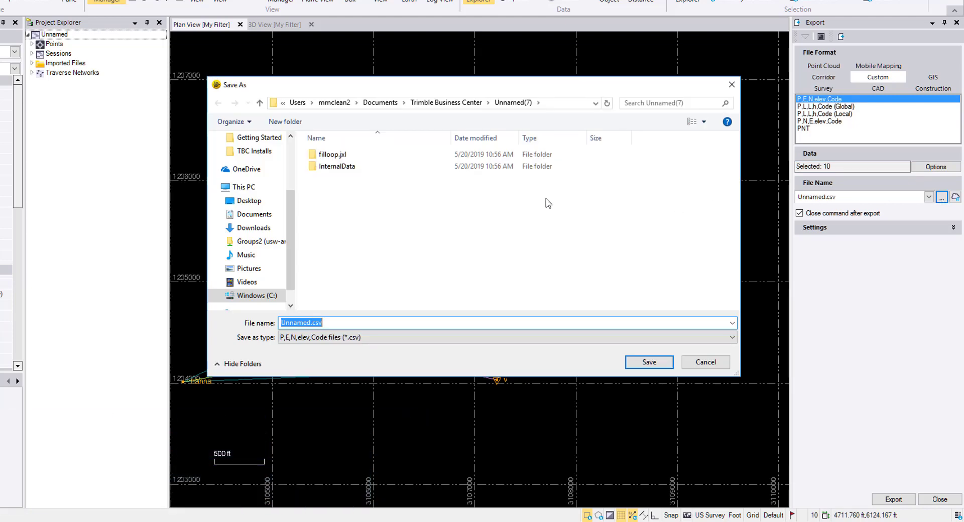
click(266, 139)
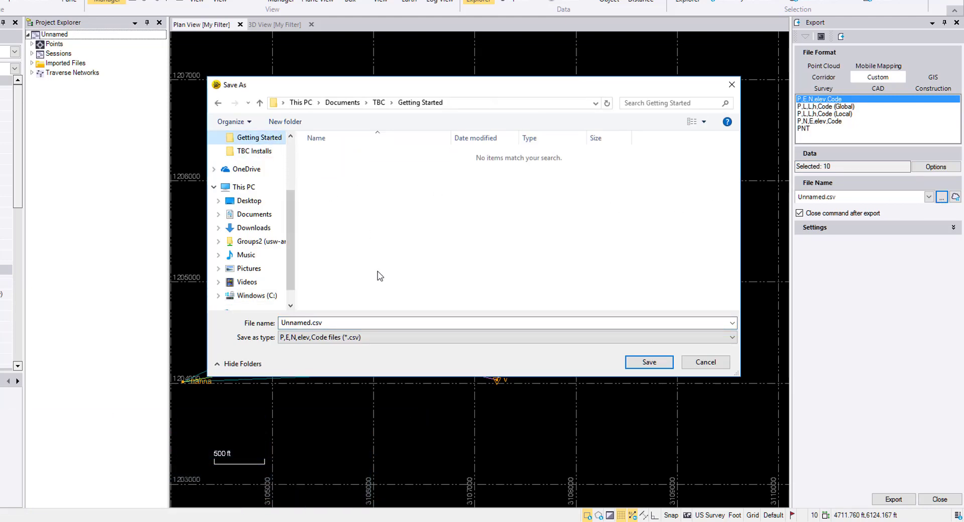
click(384, 321)
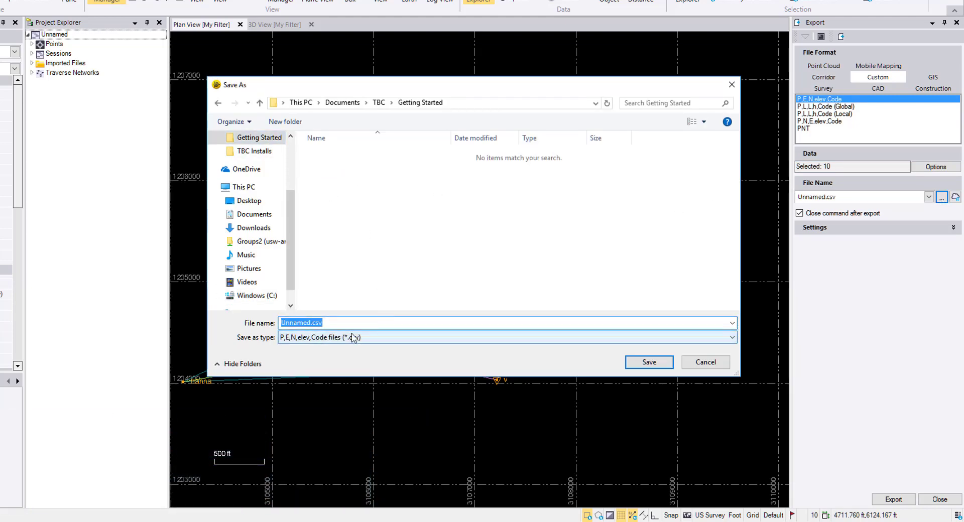
text(Getting Started)
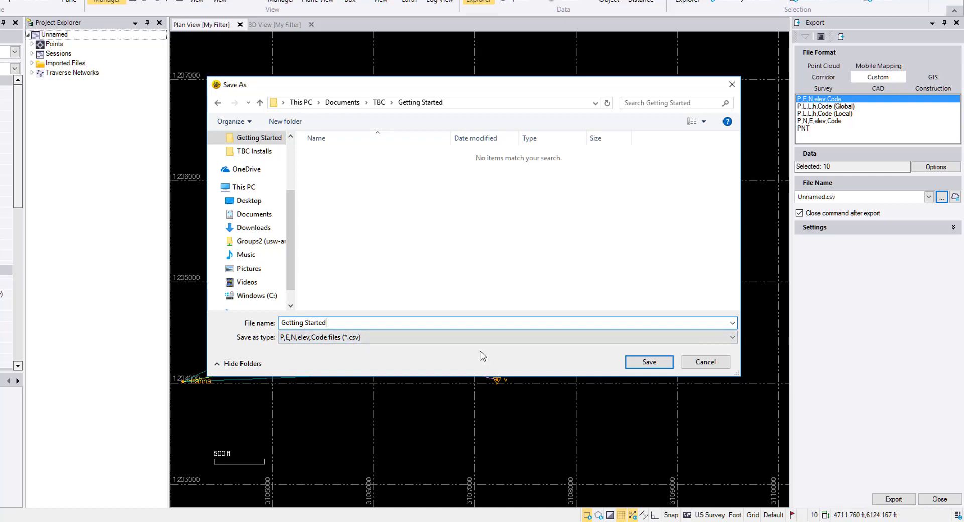
key(Return)
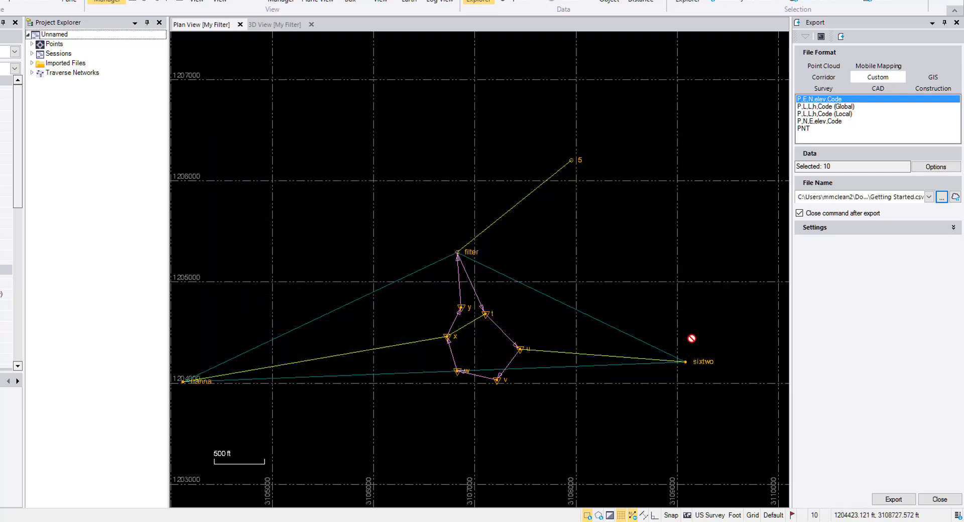
click(894, 499)
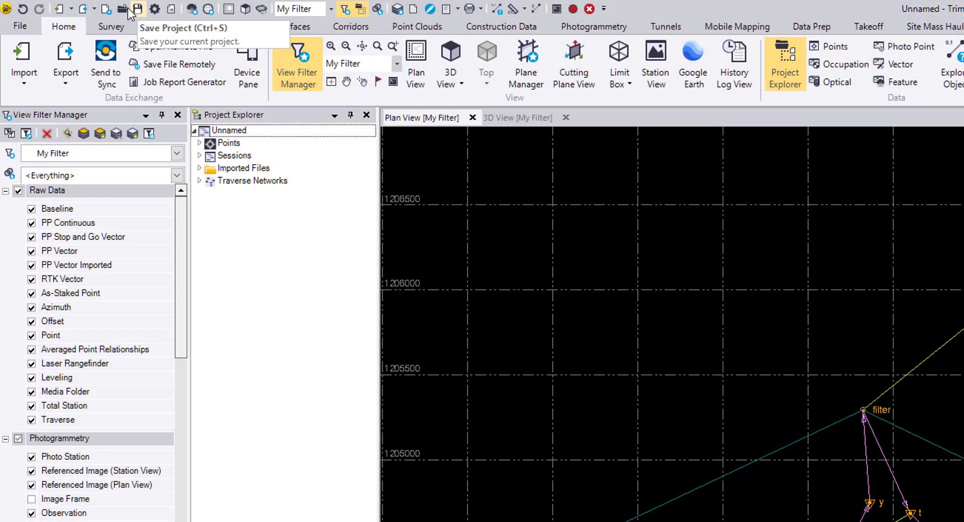
Step: Save the project as a .vce project file named Getting Started in the TBC Getting Started folder
click(23, 26)
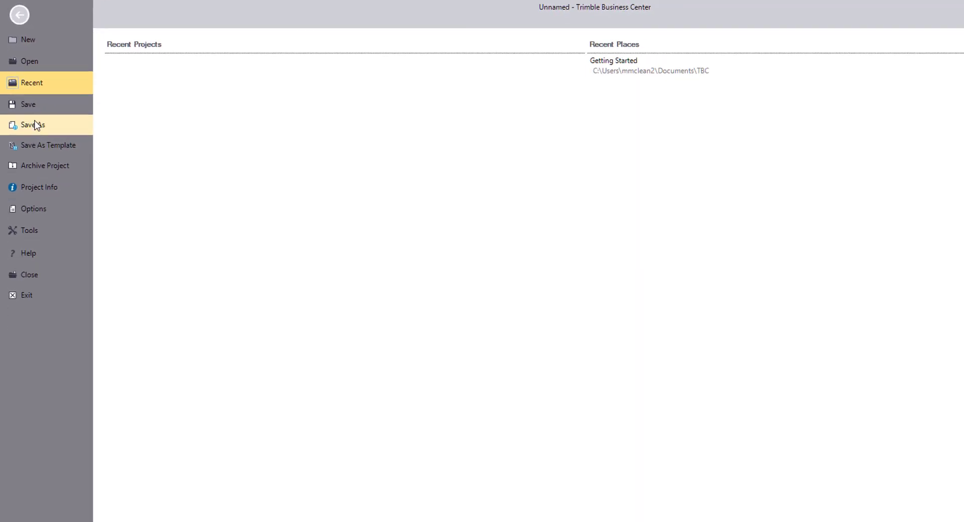
click(27, 101)
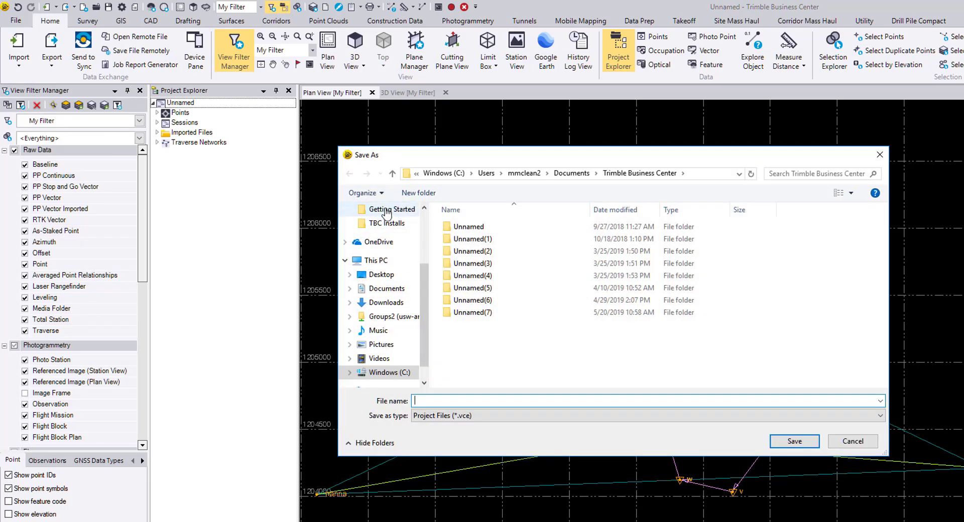
click(391, 209)
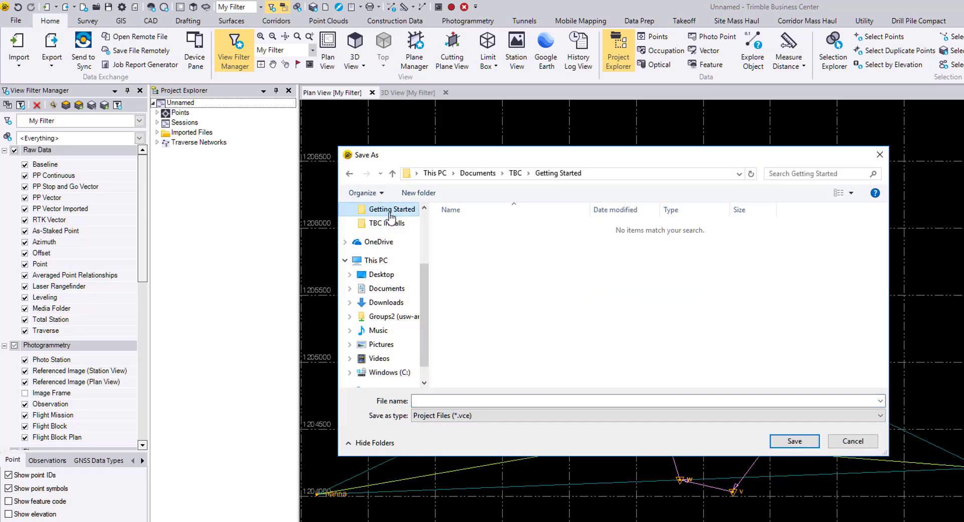
click(565, 400)
text(Getting Started)
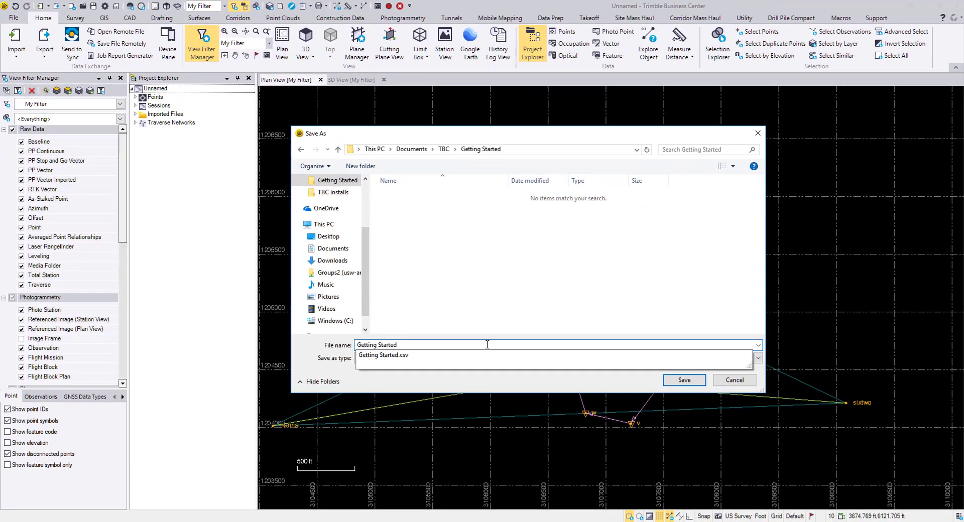
key(Return)
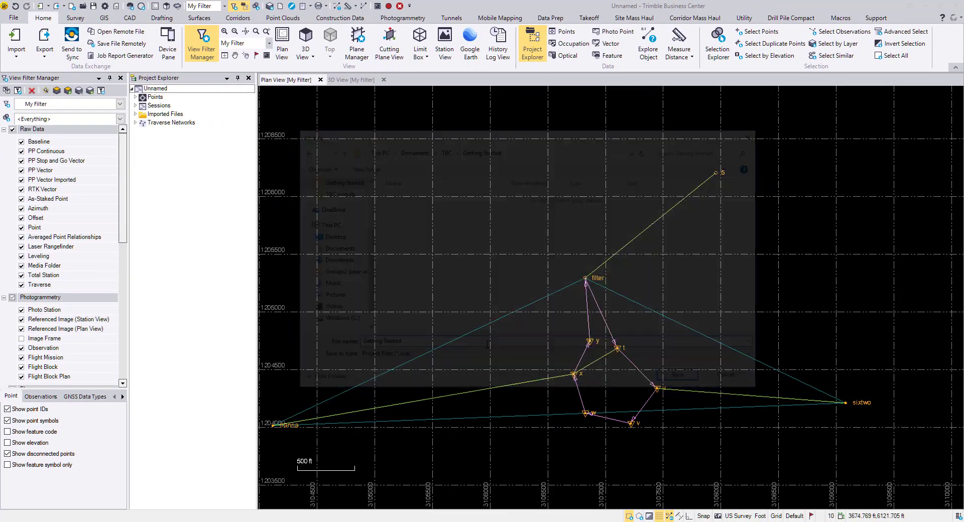